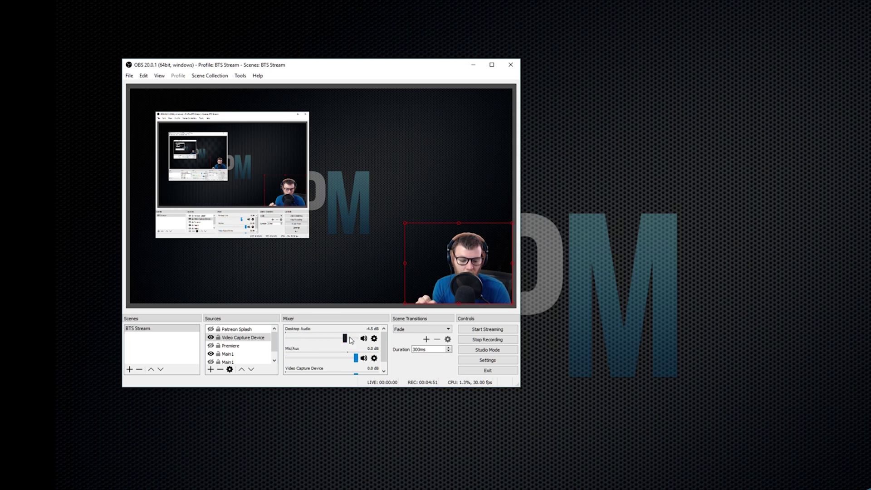
Examine the desktop and microphone device assignments in the audio settings and close the settings
left_click(488, 360)
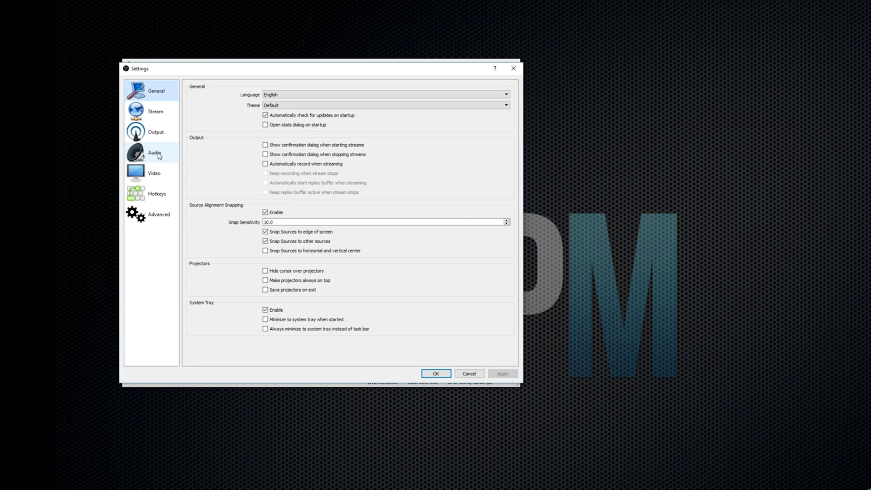
left_click(159, 155)
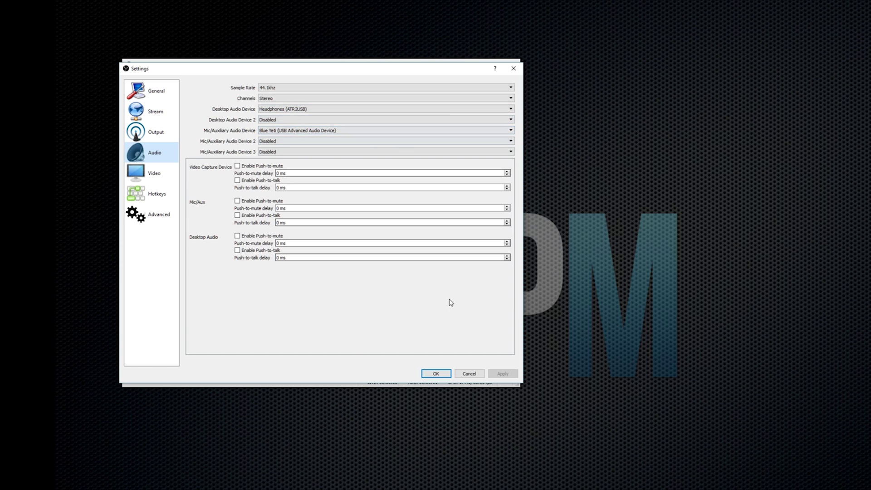
left_click(435, 373)
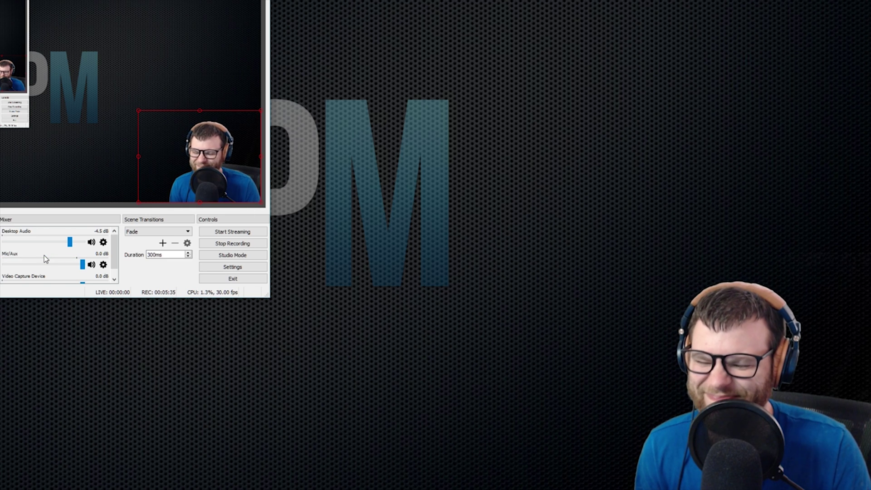
Open the recording section of the output settings and enter a bitrate of 20000
left_click(221, 270)
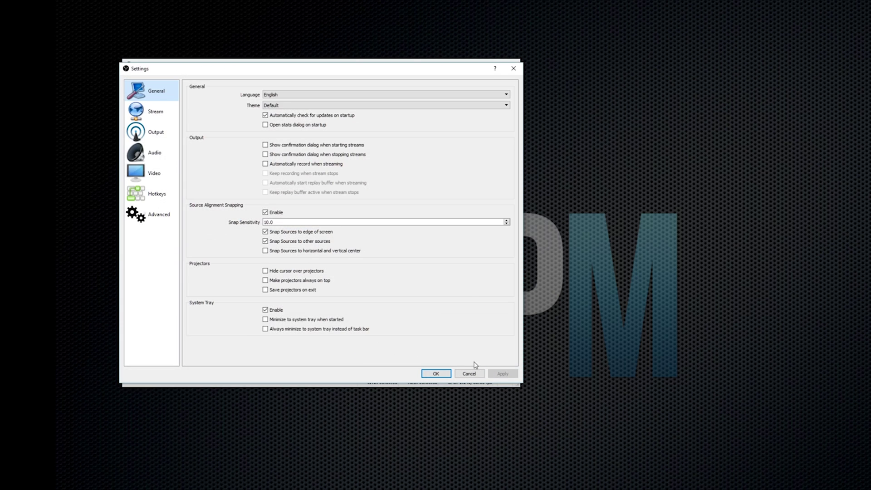
left_click(156, 132)
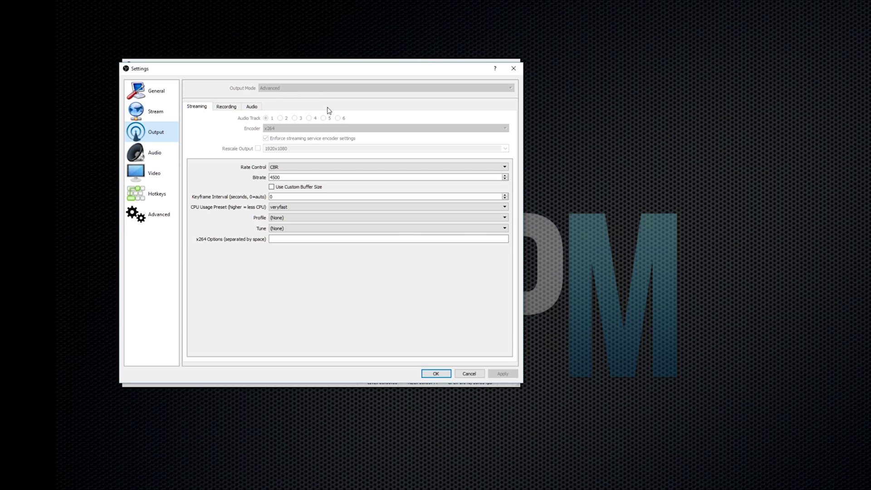
left_click(227, 107)
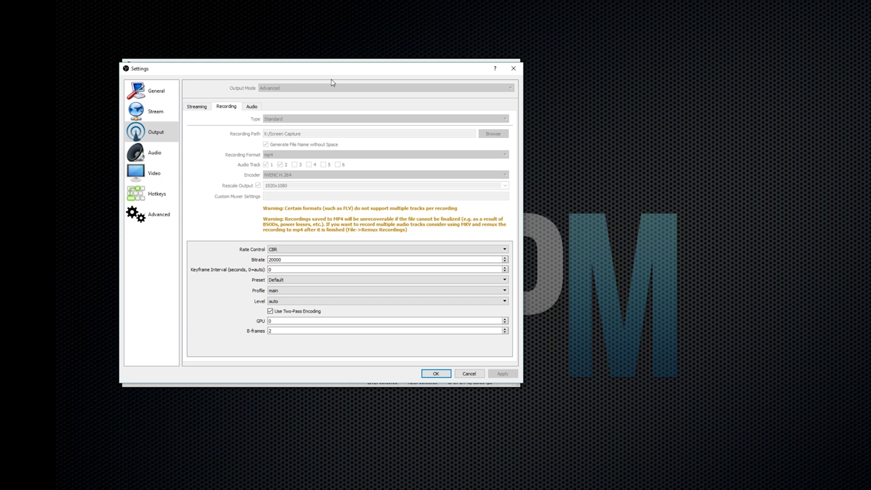
left_click_drag(326, 74, 285, 73)
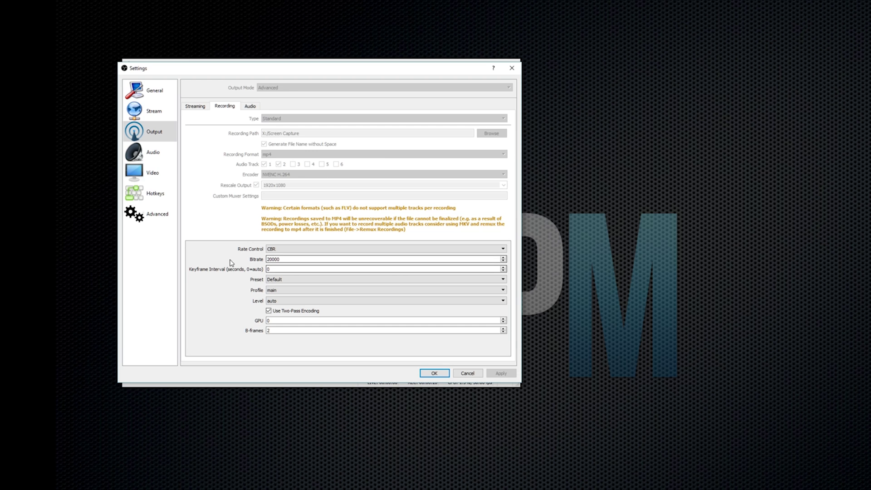
double_click(273, 259)
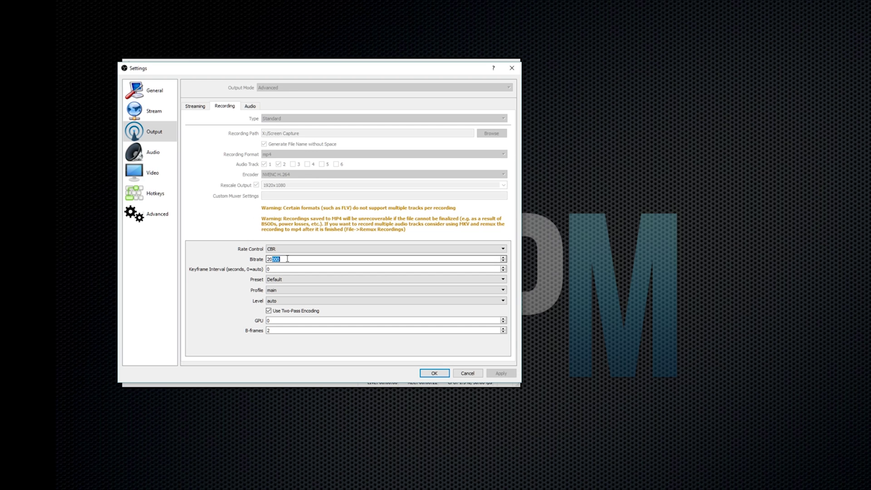
type("20000")
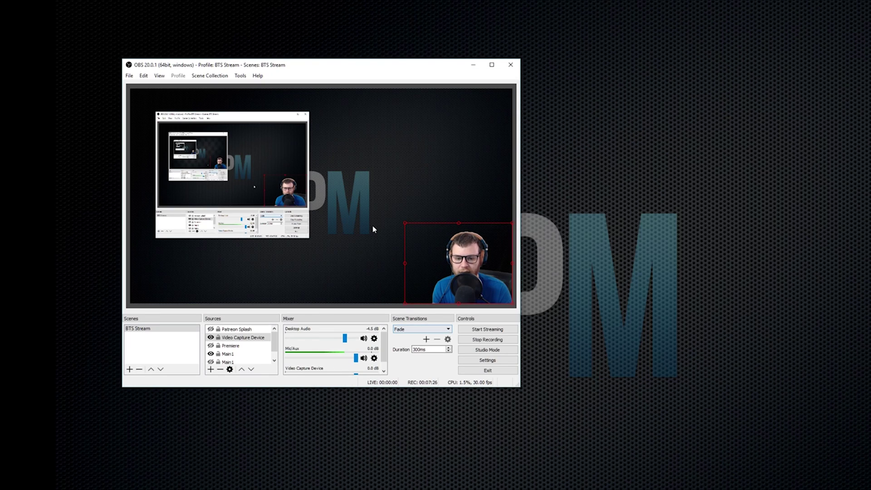
Open the Advanced Audio Properties and check the assignment of Mic/Aux to track 2
left_click(159, 76)
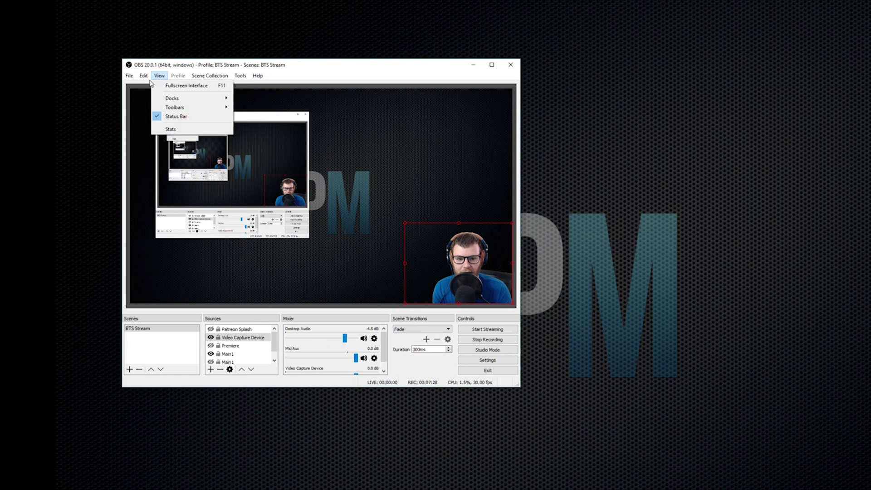
mouse_move(143, 76)
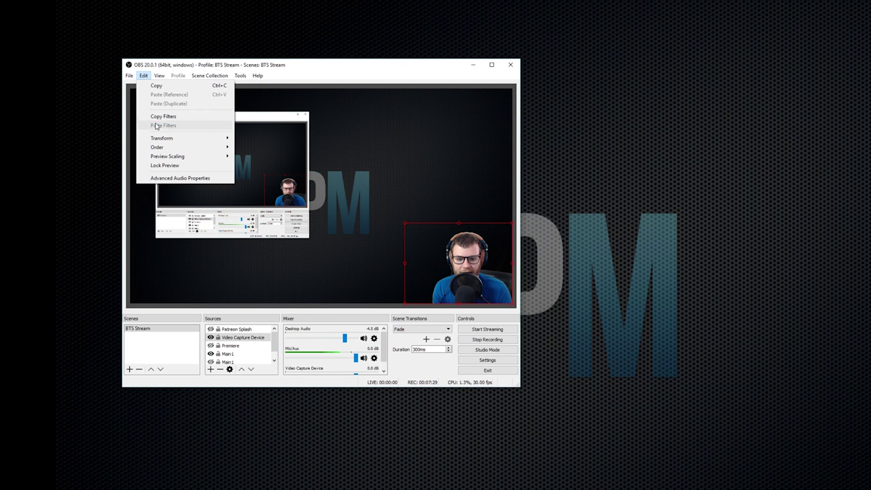
left_click(225, 184)
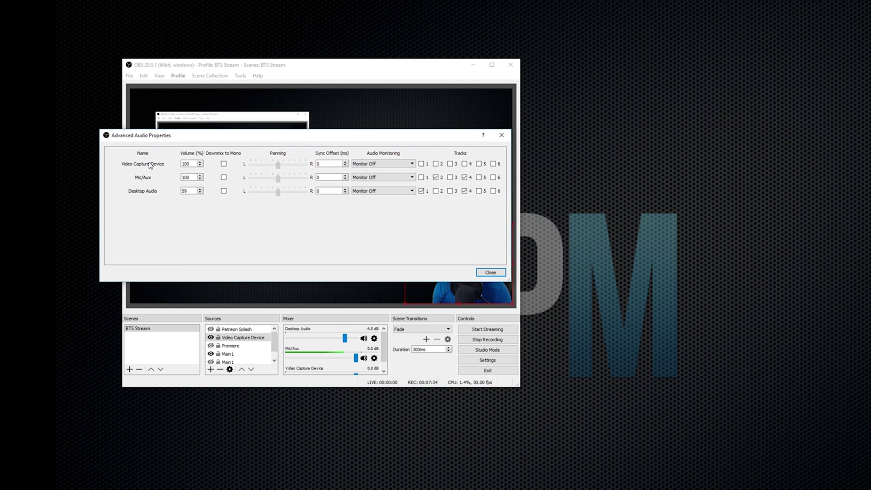
left_click(435, 176)
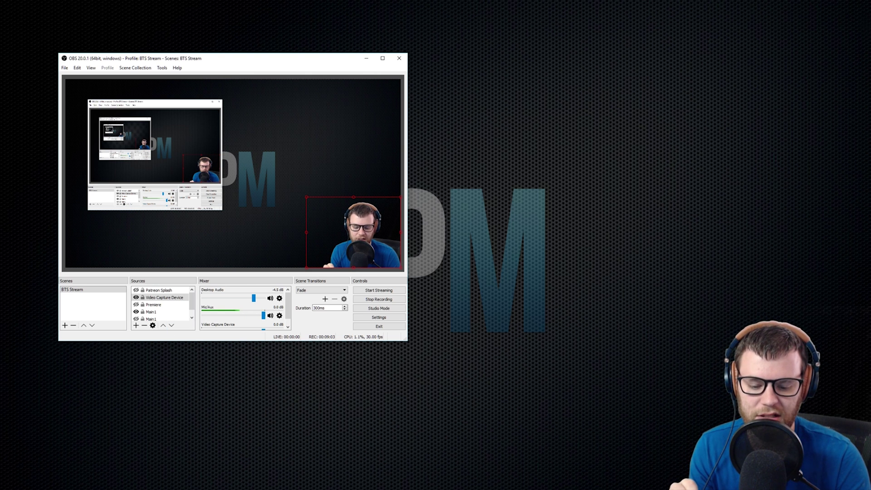
In File Explorer, go to PROJECTS > XCOM2 > Series Exports and open "How To Get Better Voice Quality On YouTube.mp4"
key("super+e")
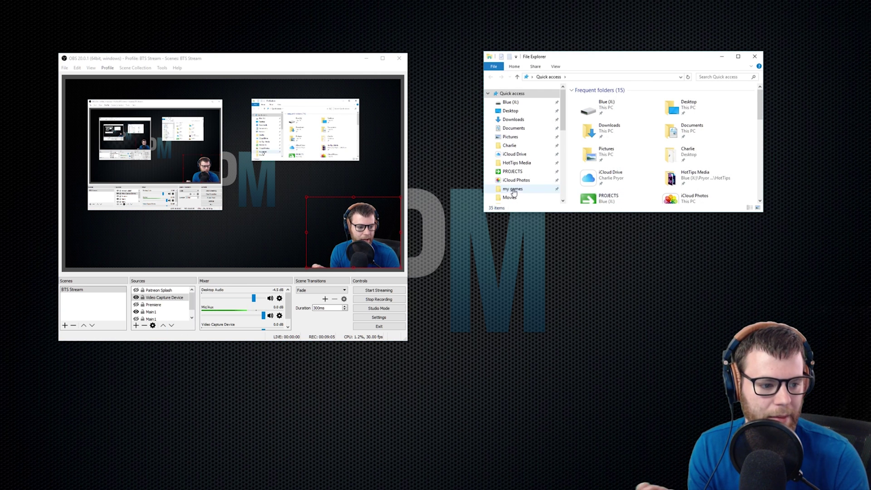
double_click(599, 198)
left_click_drag(617, 56, 578, 51)
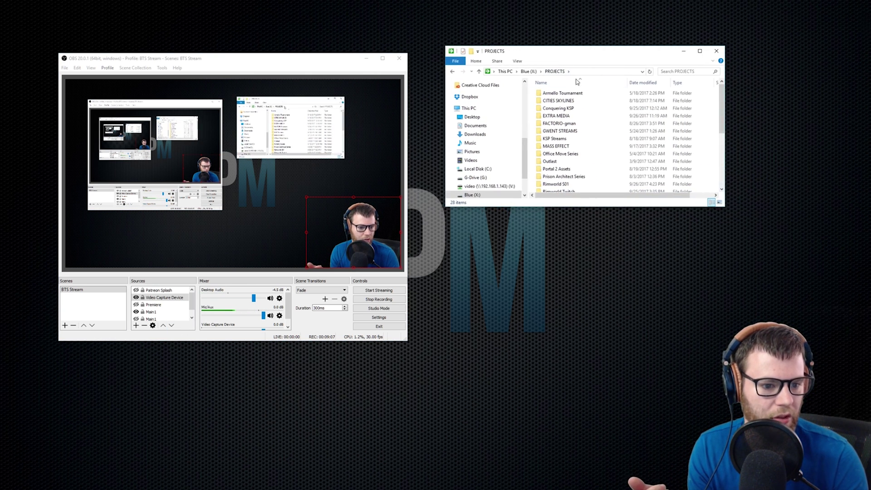
scroll(567, 145, "down", 4)
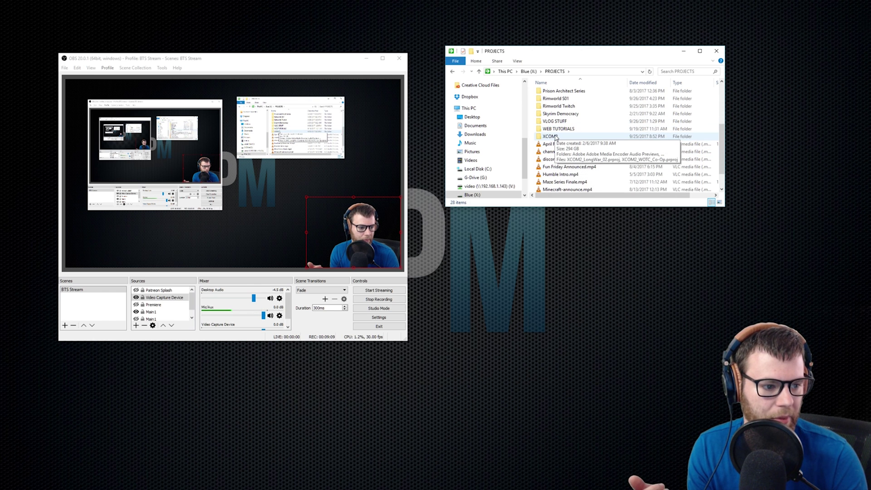
double_click(564, 137)
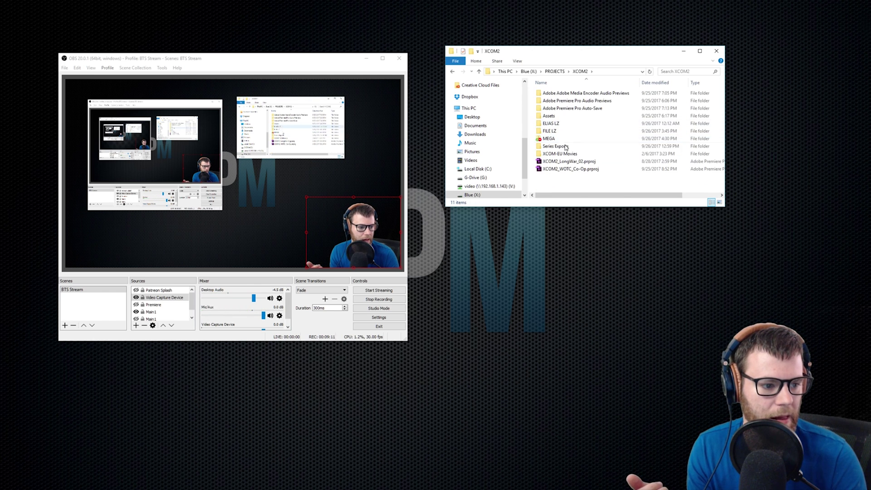
double_click(559, 147)
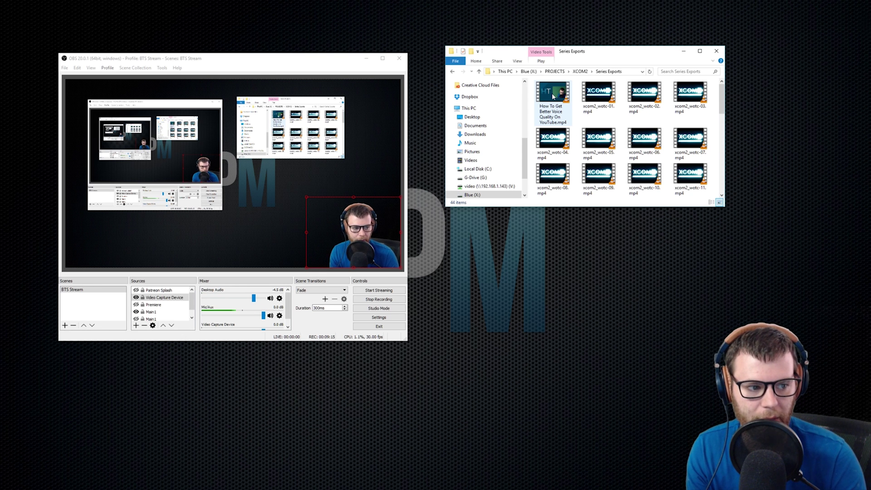
double_click(554, 94)
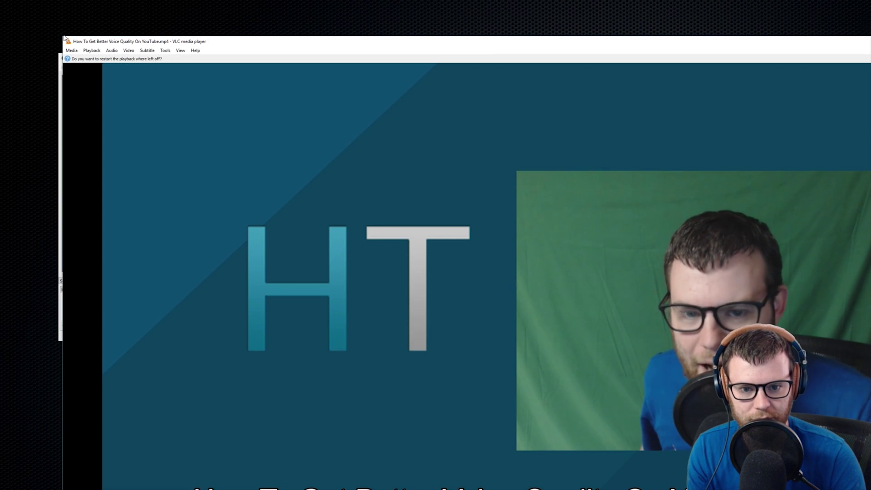
Shrink the VLC player window, fit it over the OBS window beside the file browser, and pause the video
left_click_drag(77, 44, 622, 307)
left_click_drag(739, 306, 190, 52)
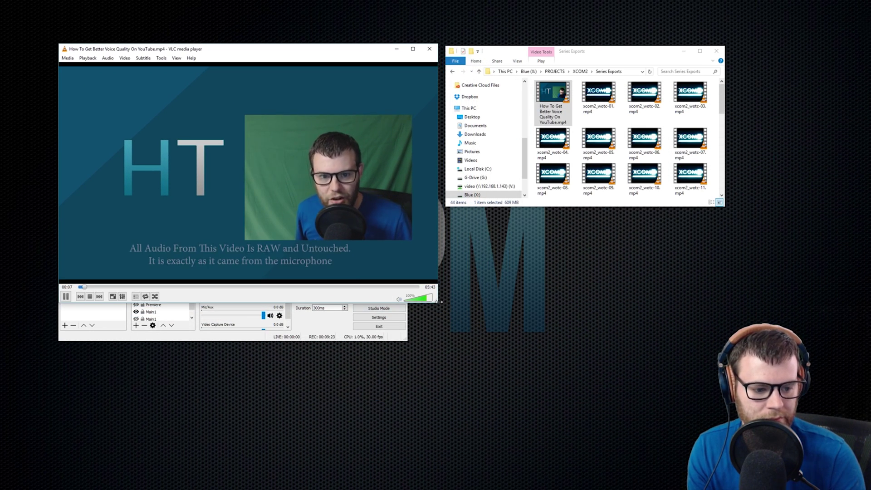
left_click_drag(438, 303, 447, 302)
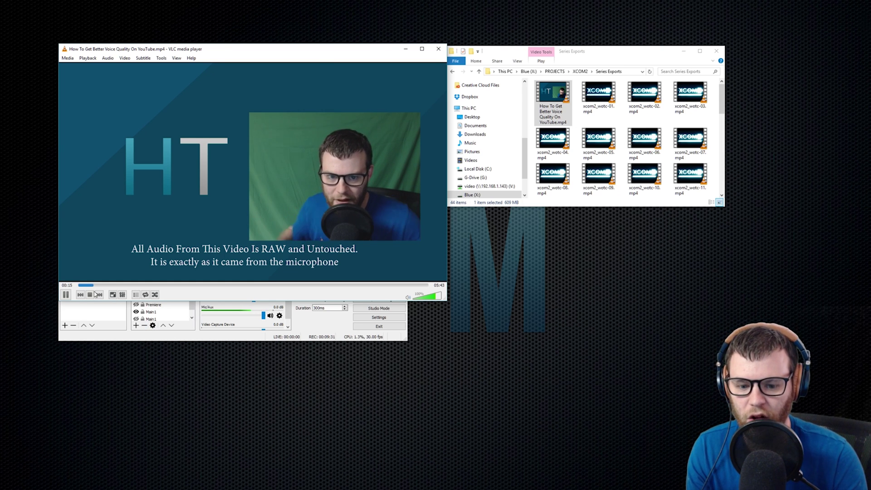
left_click(67, 295)
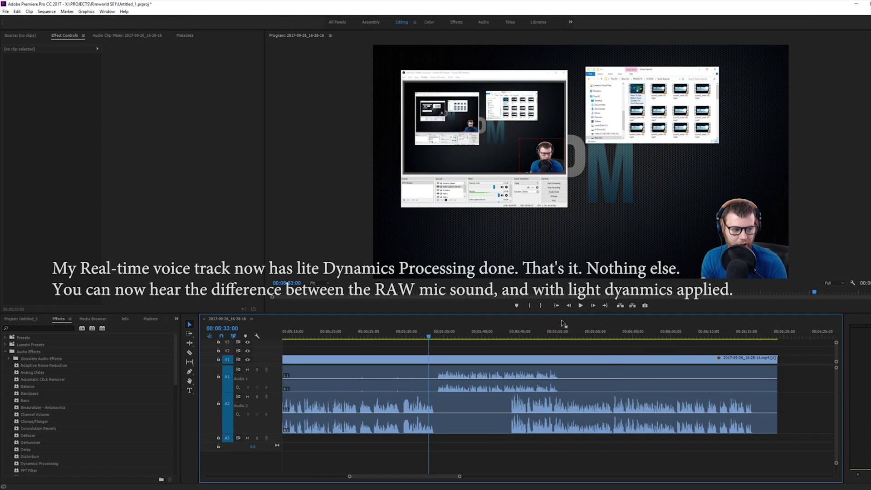
In Premiere Pro, play the sequence from 00:05:33:00 through the desktop audio section and stop shortly after it
key("space")
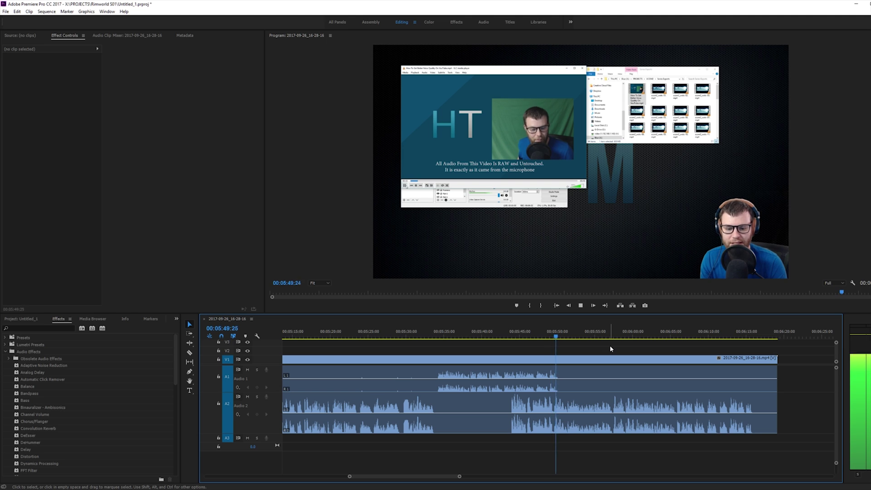
key("space")
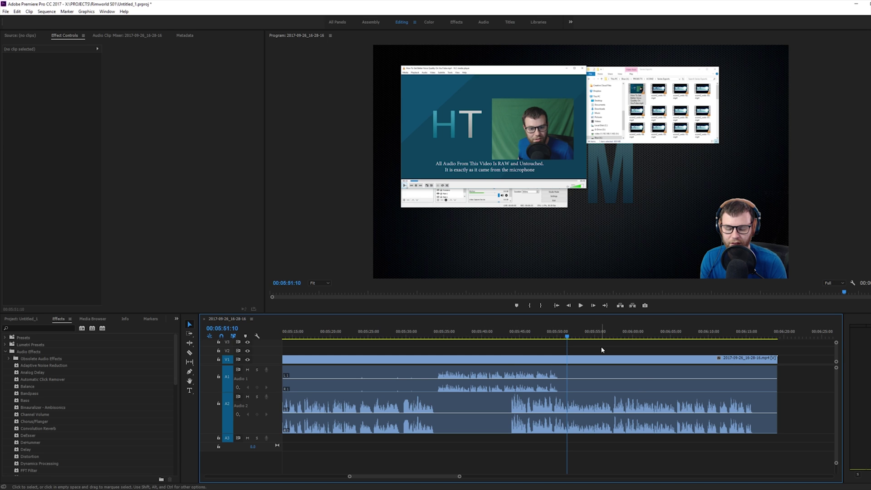
Unlink the recorded clip's video from its audio and select the Audio 1 clip alone to test the separation
left_click(517, 406)
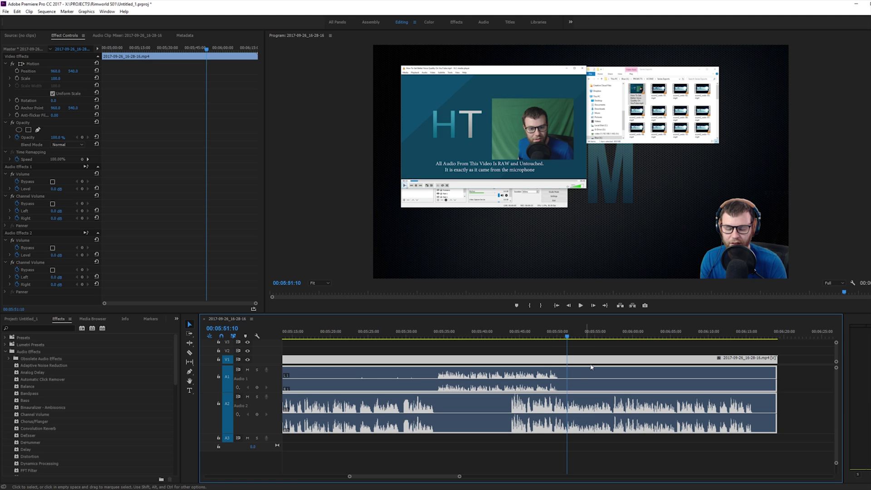
left_click(603, 351)
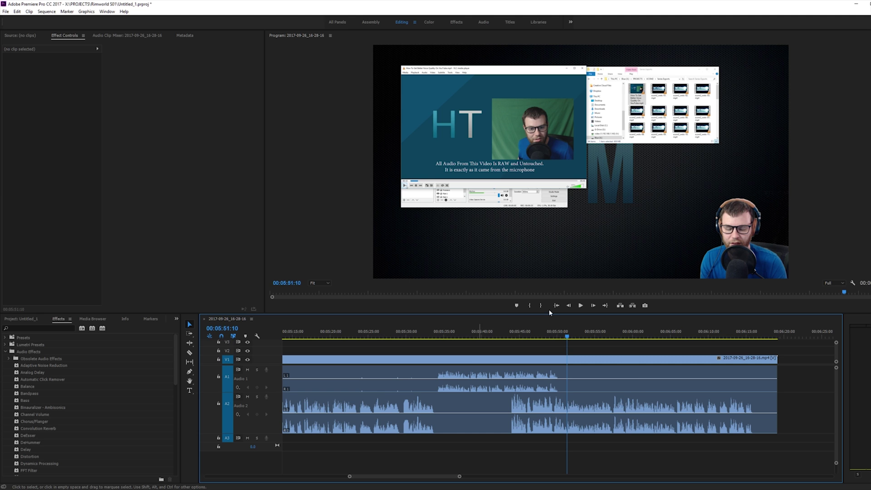
left_click(567, 363)
right_click(541, 363)
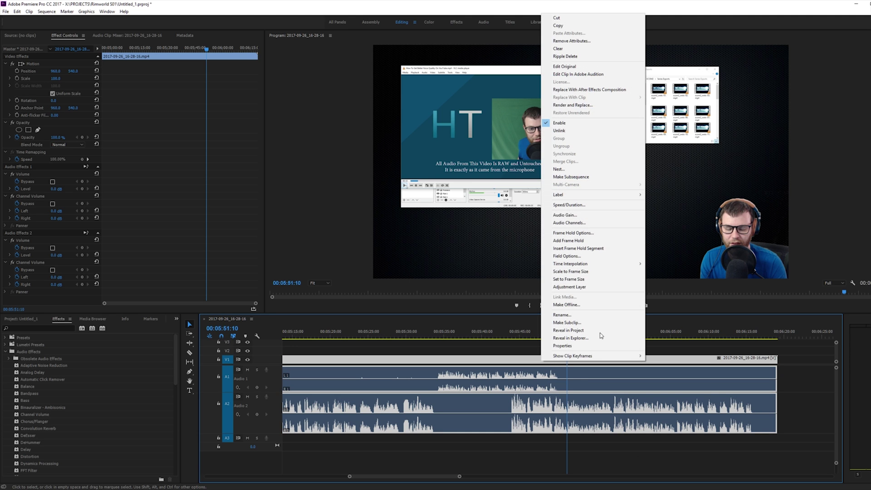
left_click(572, 127)
left_click(547, 379)
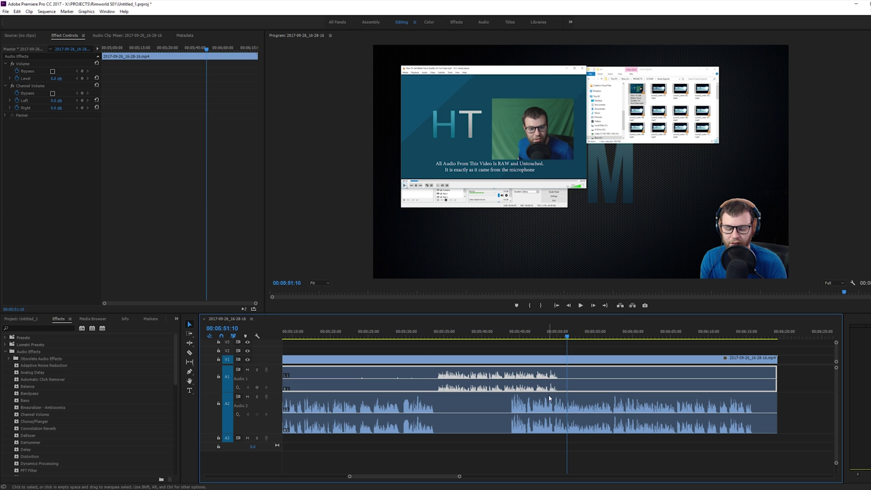
left_click(554, 354)
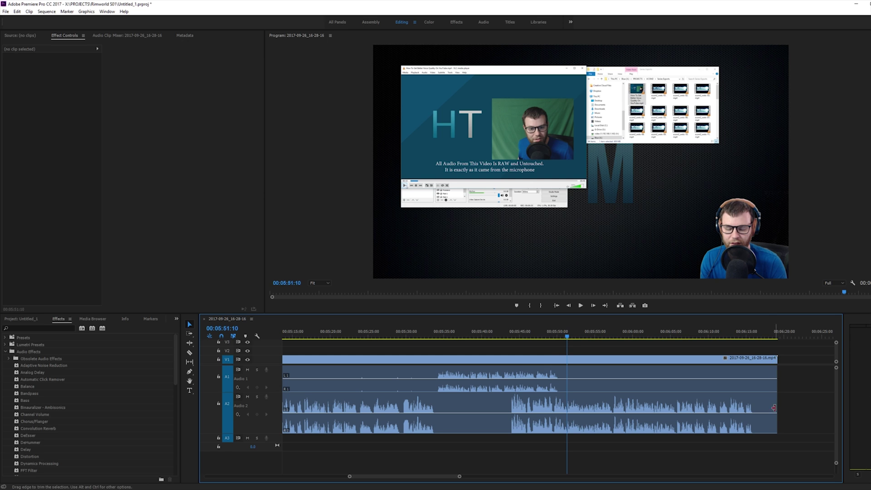
Cut the Audio 1 clip just before and just after the section containing the desktop sound
left_click_drag(547, 332, 422, 332)
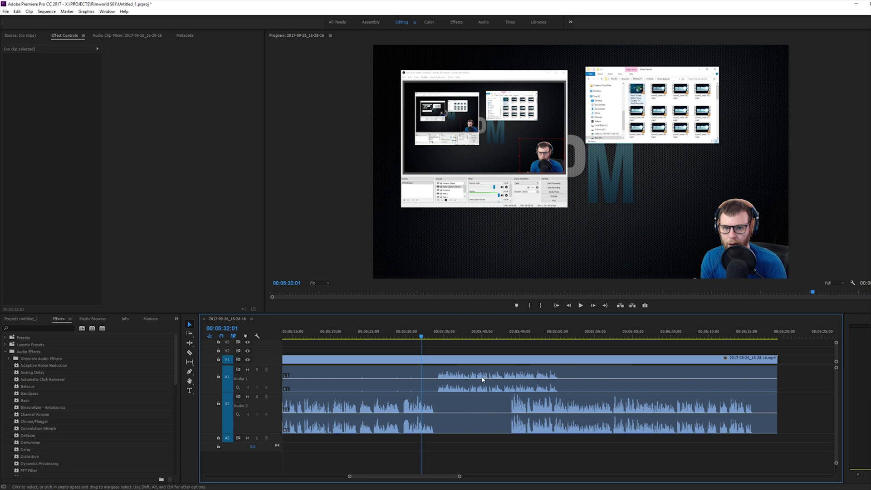
key("c")
left_click(434, 383)
left_click(563, 381)
key("v")
Lower the isolated Audio 1 section's volume level to -7.0 dB and play it back against the voice track
left_click(507, 372)
left_click_drag(503, 386, 503, 387)
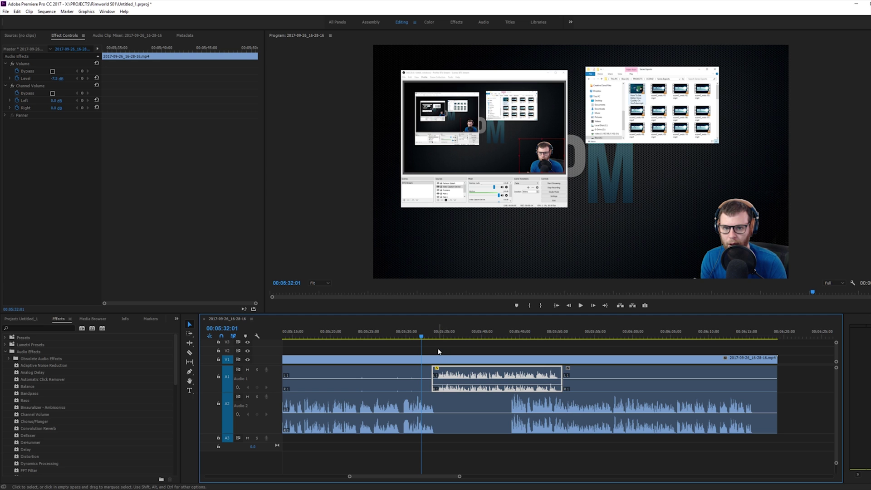
left_click(507, 331)
key("space")
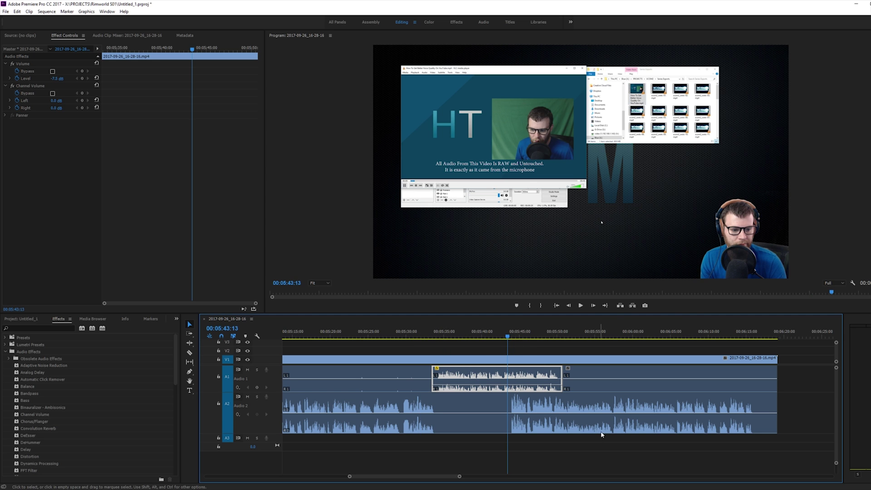
left_click(496, 336)
key("space")
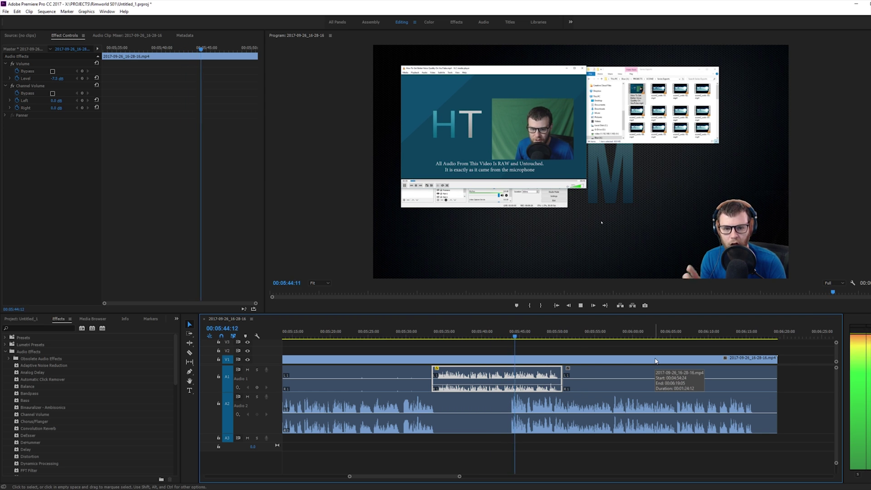
key("space")
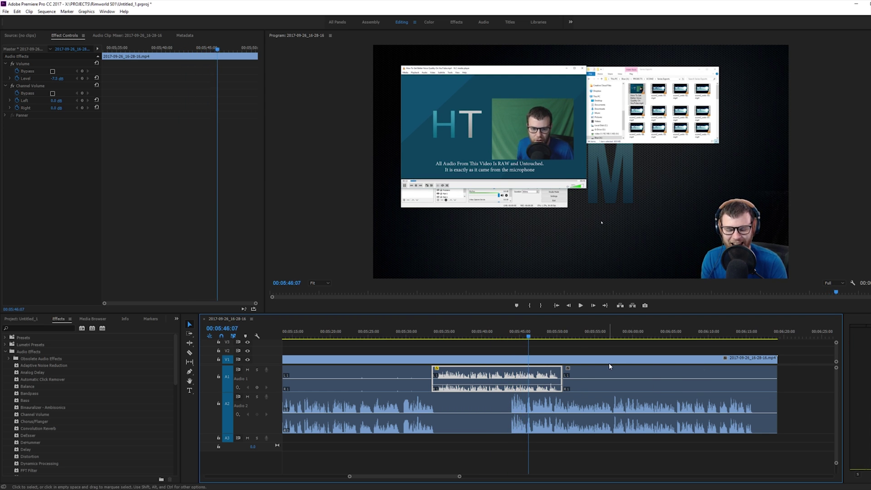
Undo the volume change and the cut after the desktop sound on Audio 1
key("ctrl+z")
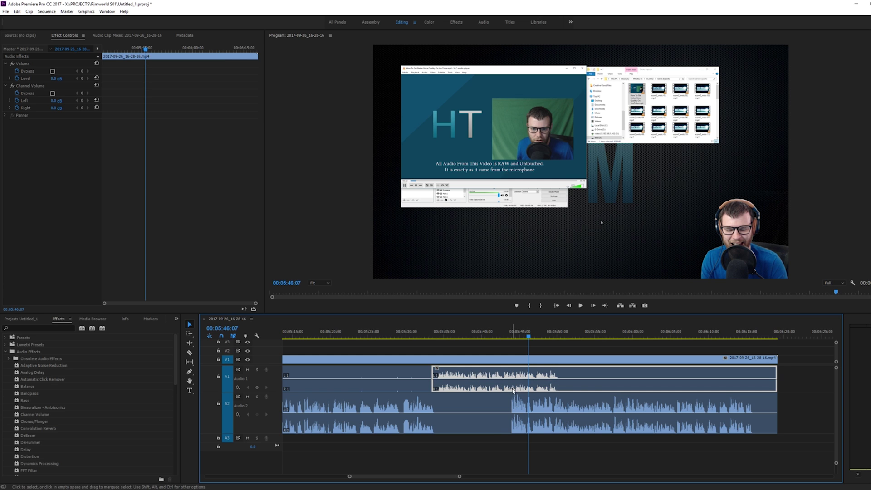
Add two volume level keyframes to the Audio 1 desktop-sound clip, at 00:05:42:28 and just before the voice starts on Audio 2
left_click(517, 343)
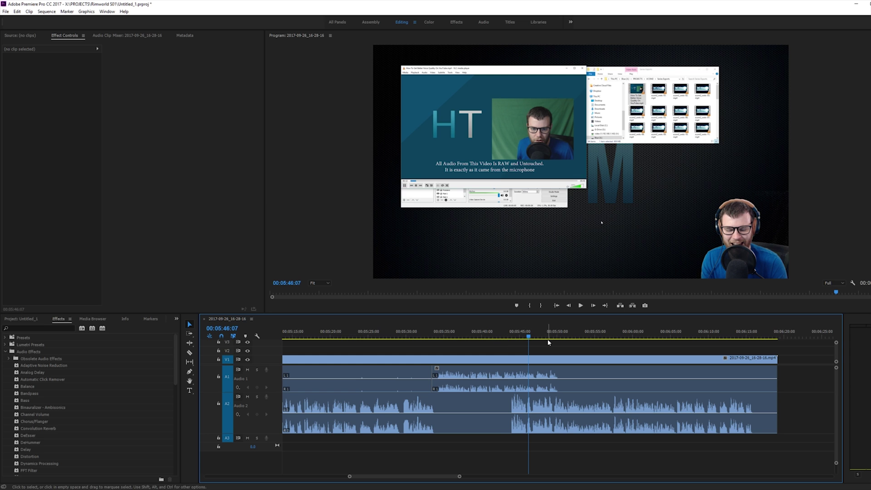
left_click_drag(460, 477, 416, 477)
left_click(540, 368)
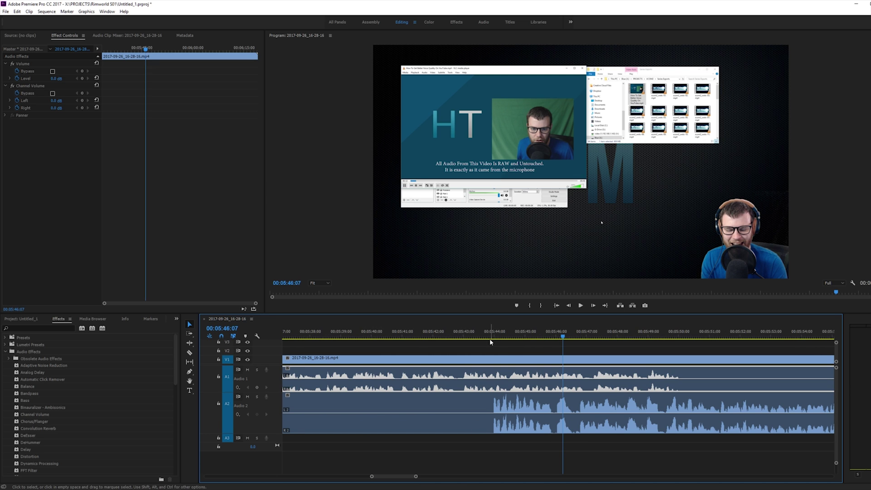
left_click(461, 332)
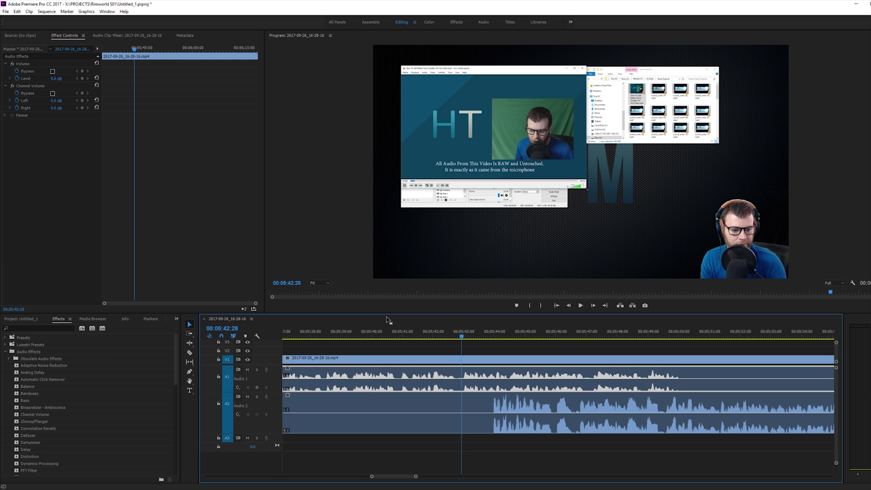
left_click(82, 78)
key("space")
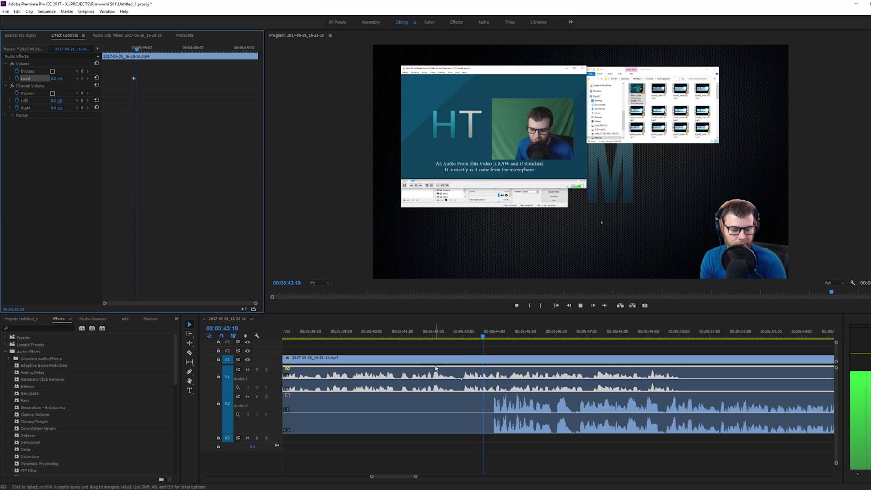
key("space")
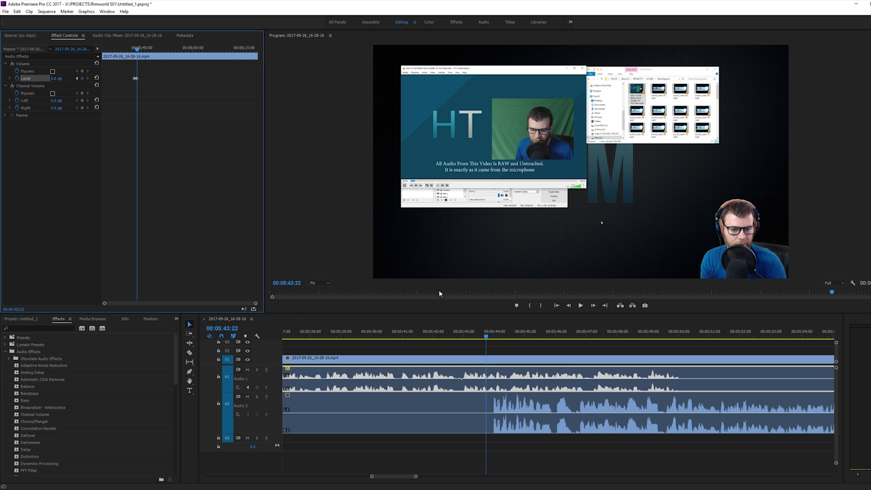
key("space")
key("space")
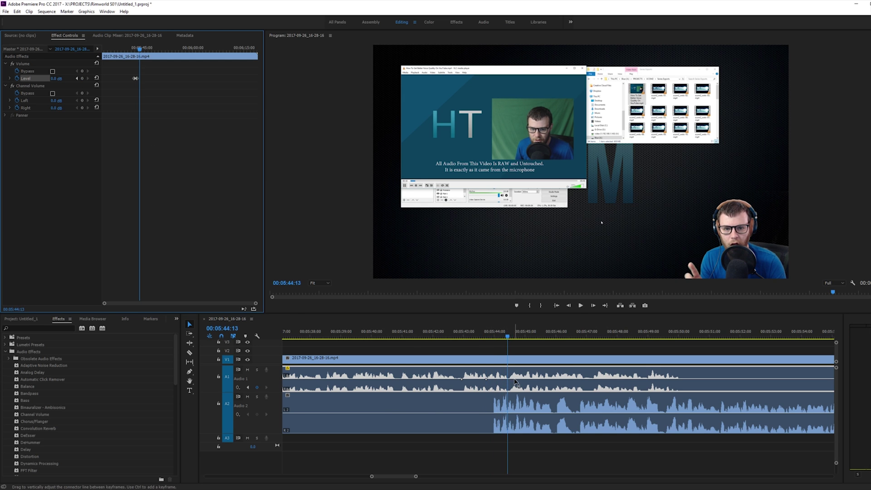
Lower the Audio 1 level after the second keyframe to -7.0 dB and raise the level before the first keyframe to 4.1 dB
left_click_drag(515, 380, 517, 387)
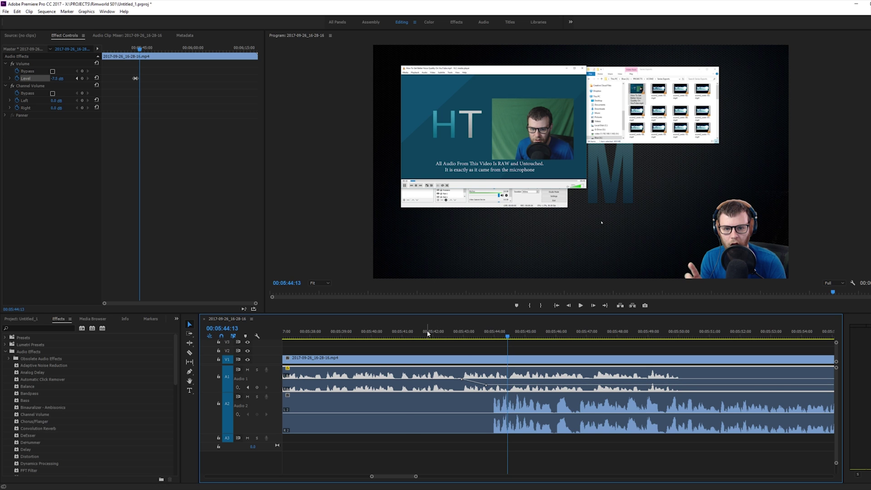
left_click(405, 332)
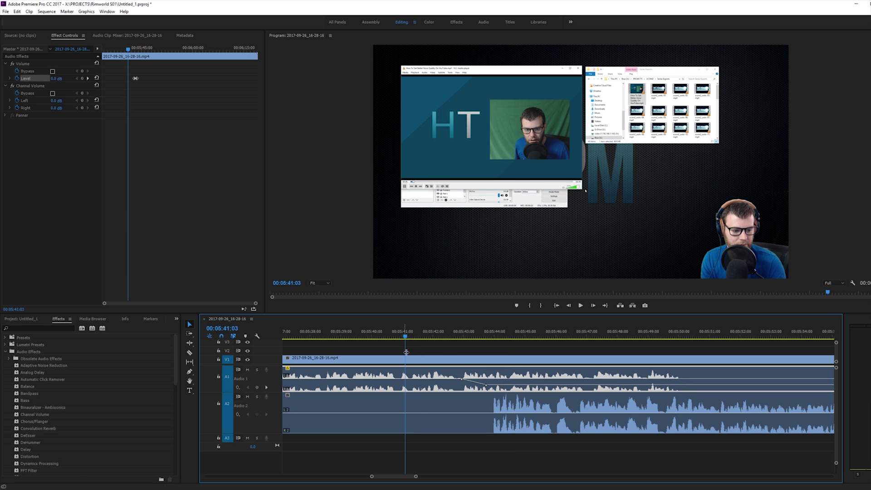
left_click(385, 331)
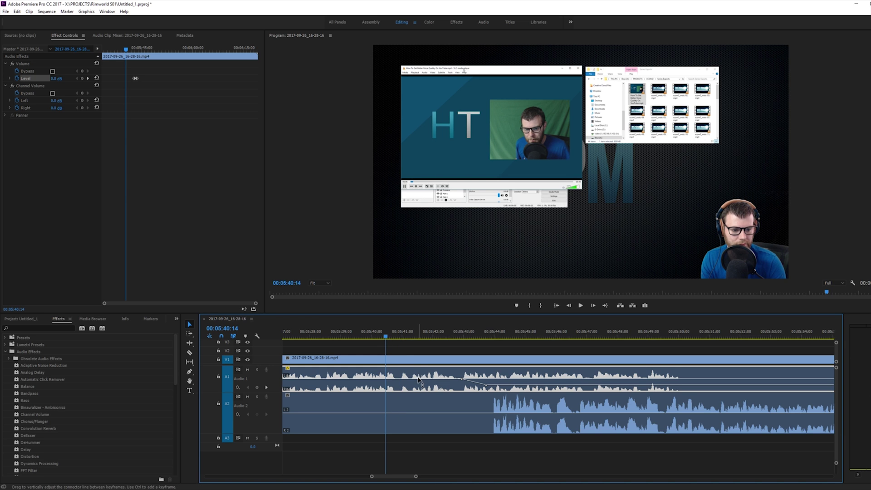
left_click_drag(418, 379, 418, 374)
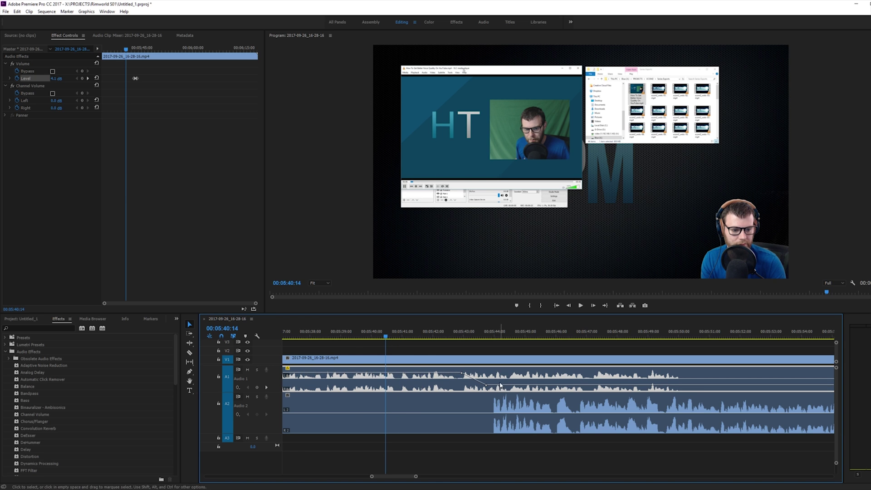
Play back the Audio 1 volume ramp from before the first keyframe into the voice section on Audio 2
left_click(356, 332)
key("space")
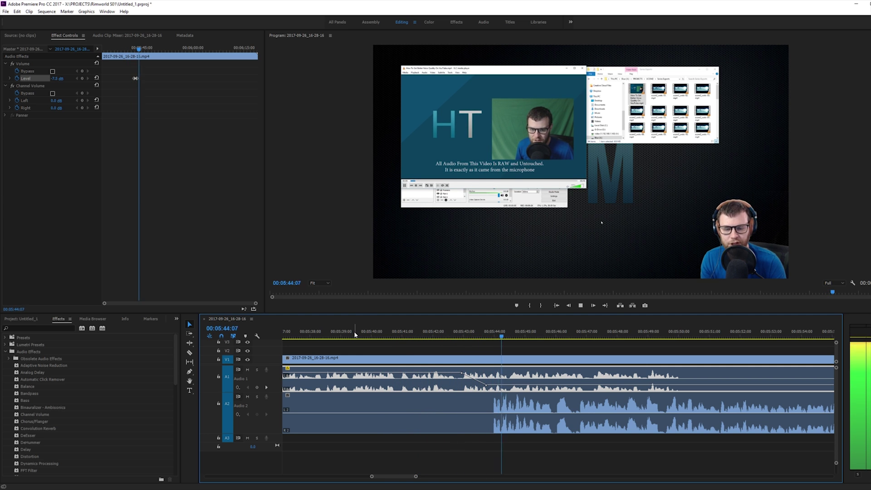
key("space")
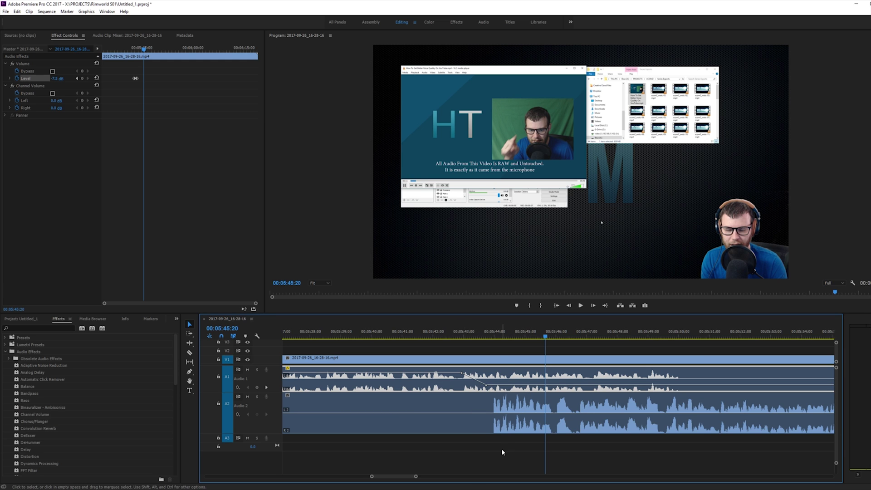
left_click(418, 470)
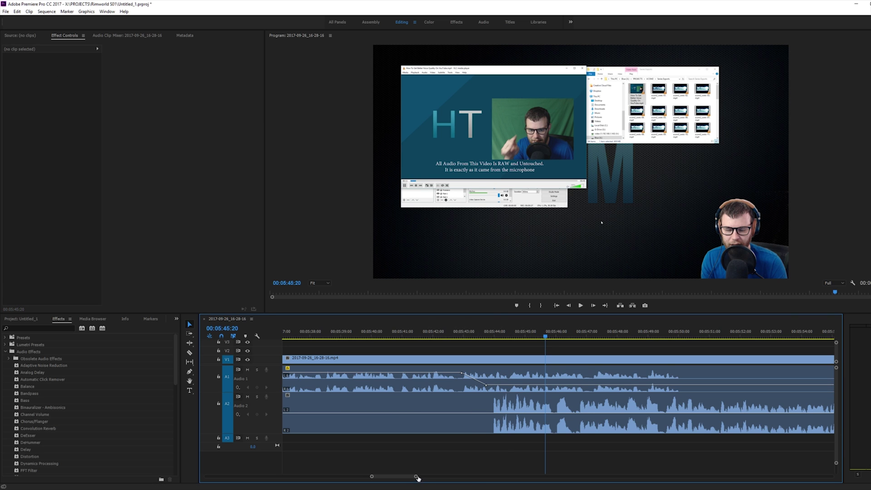
left_click_drag(417, 477, 512, 470)
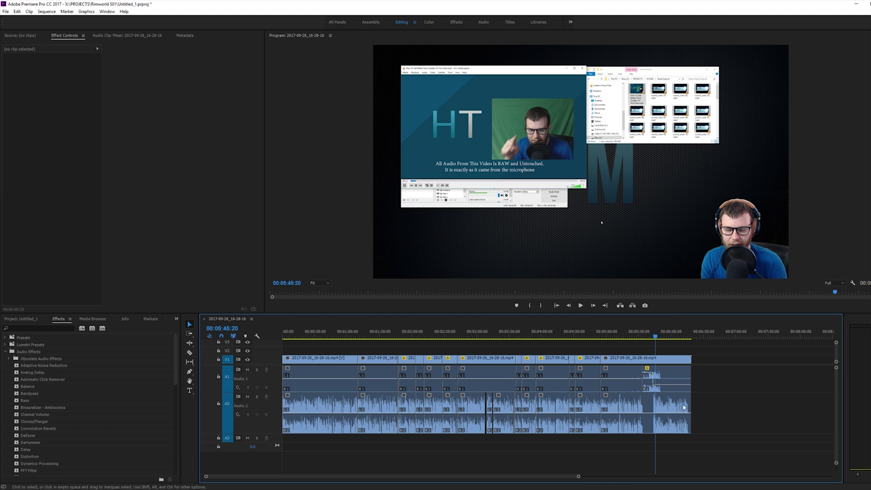
left_click(663, 361)
left_click(686, 453)
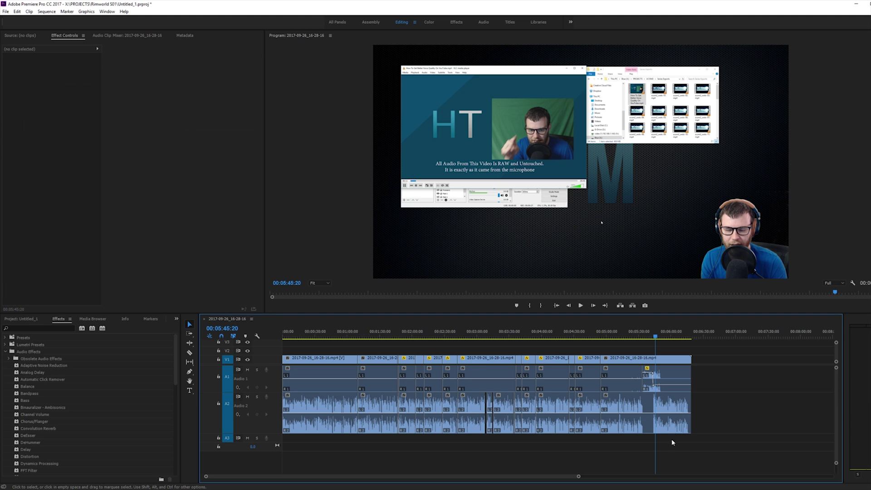